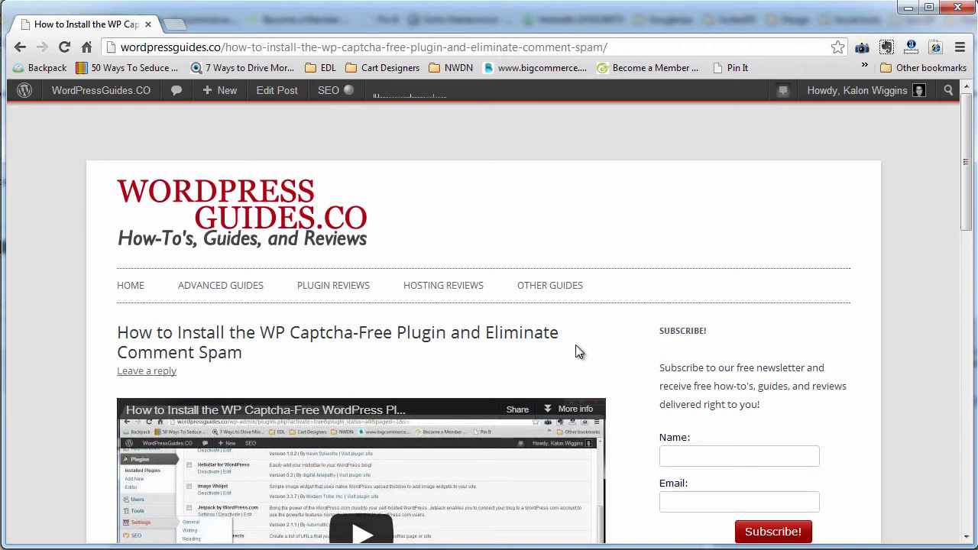
- Scroll down the WP Captcha-Free plugin post and click into its Comment box
scroll(576, 352, "down", 2)
scroll(576, 352, "down", 2)
scroll(576, 351, "down", 5)
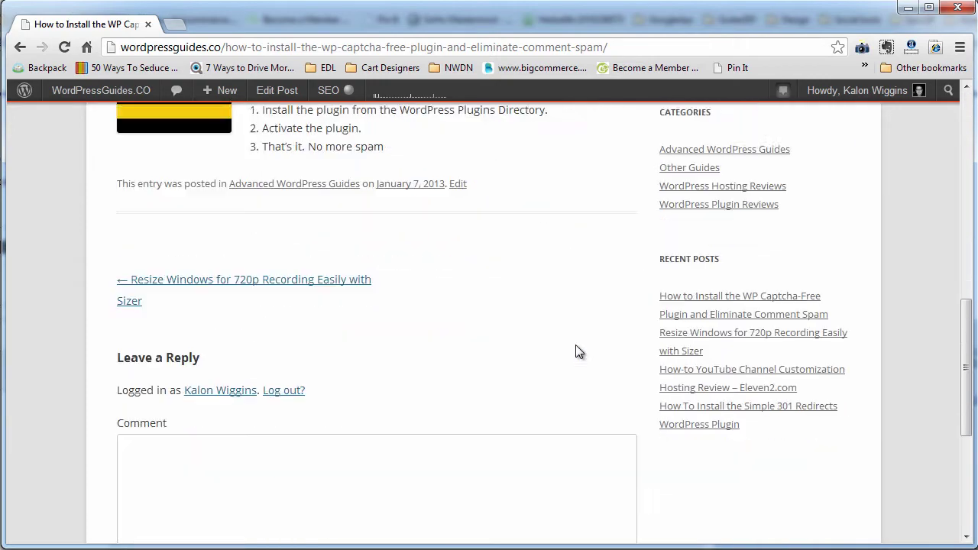
scroll(576, 351, "down", 2)
left_click(208, 369)
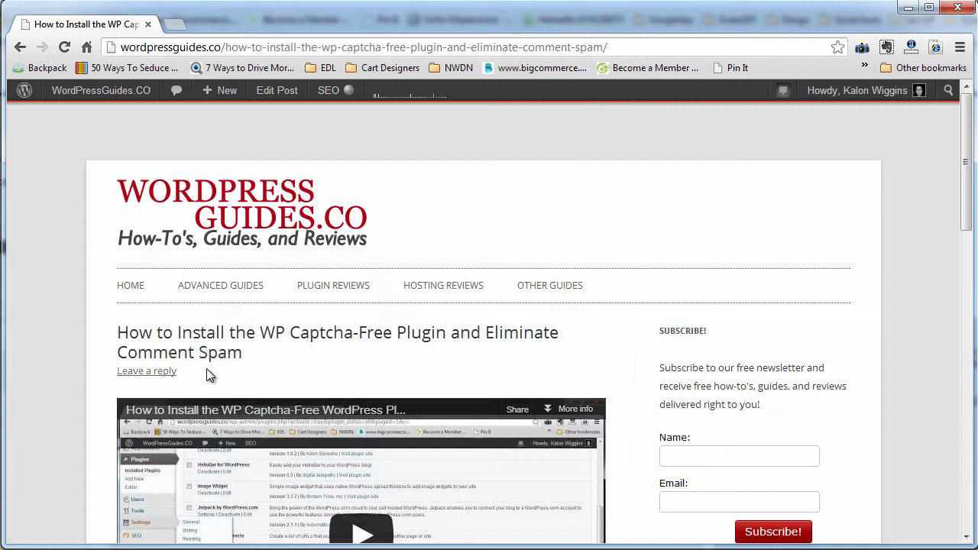
- Return to the site's HOME page and scroll through the recent posts
left_click(133, 287)
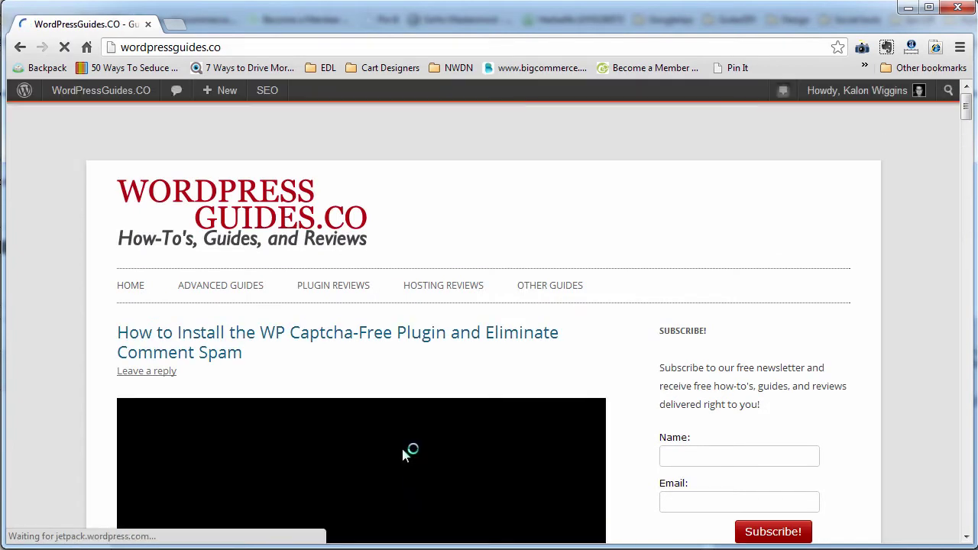
scroll(615, 439, "down", 1)
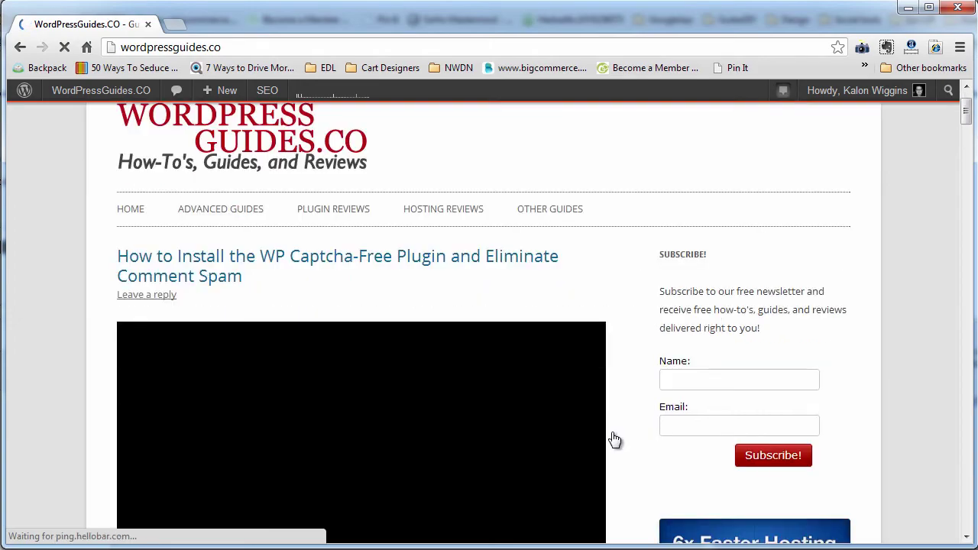
scroll(612, 431, "down", 5)
scroll(613, 432, "down", 4)
scroll(612, 432, "up", 5)
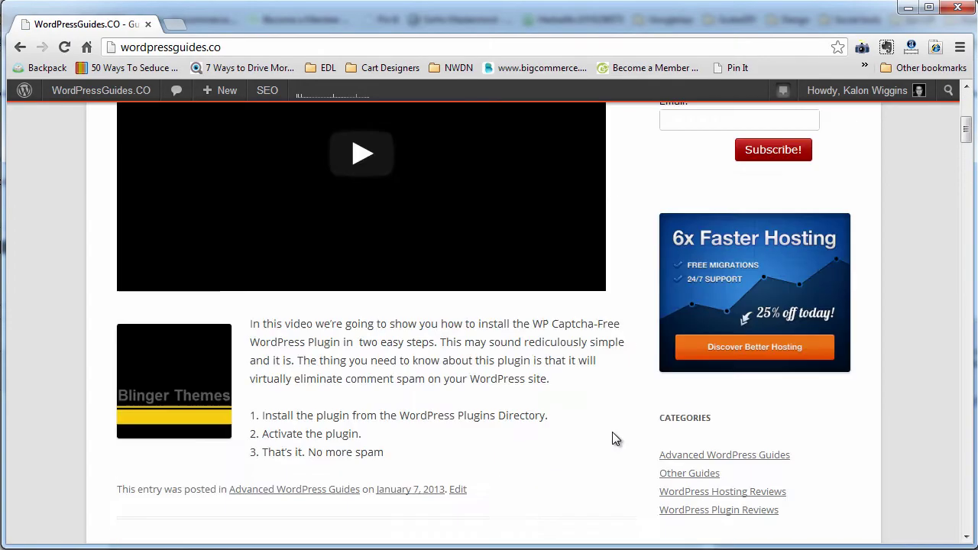
scroll(612, 431, "up", 5)
scroll(537, 436, "down", 6)
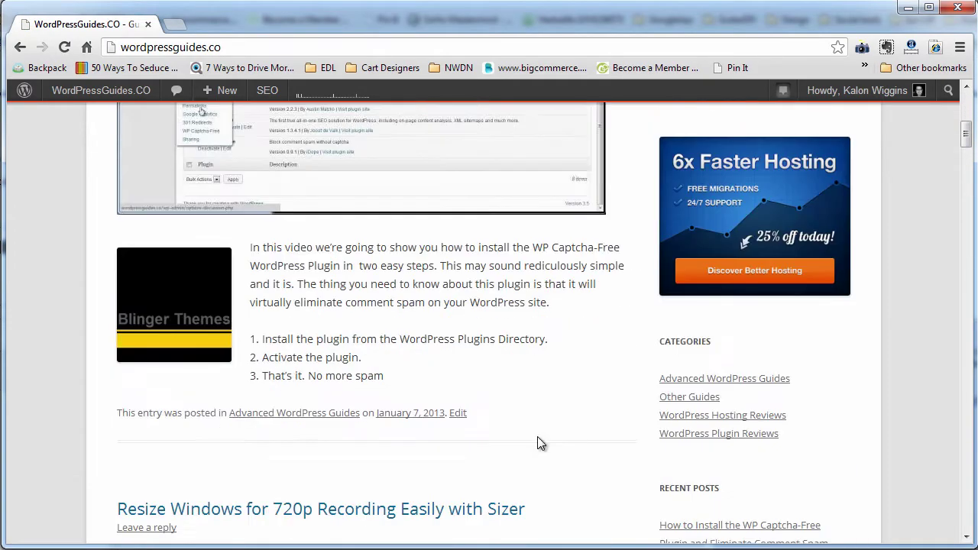
scroll(537, 437, "down", 3)
scroll(542, 444, "down", 5)
scroll(549, 451, "down", 5)
scroll(555, 461, "up", 20)
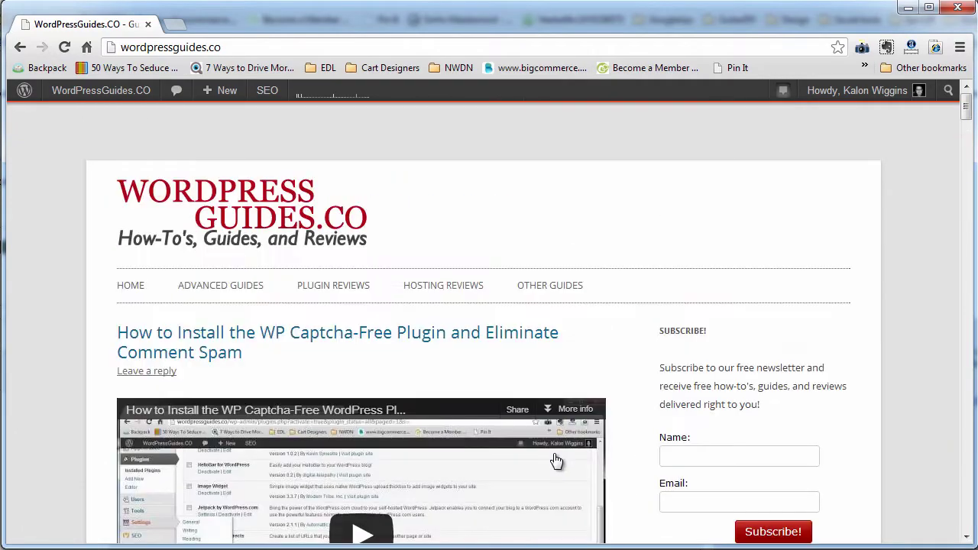
- Open the WP Captcha-Free plugin post and click into its Leave a Reply comment box
left_click(377, 341)
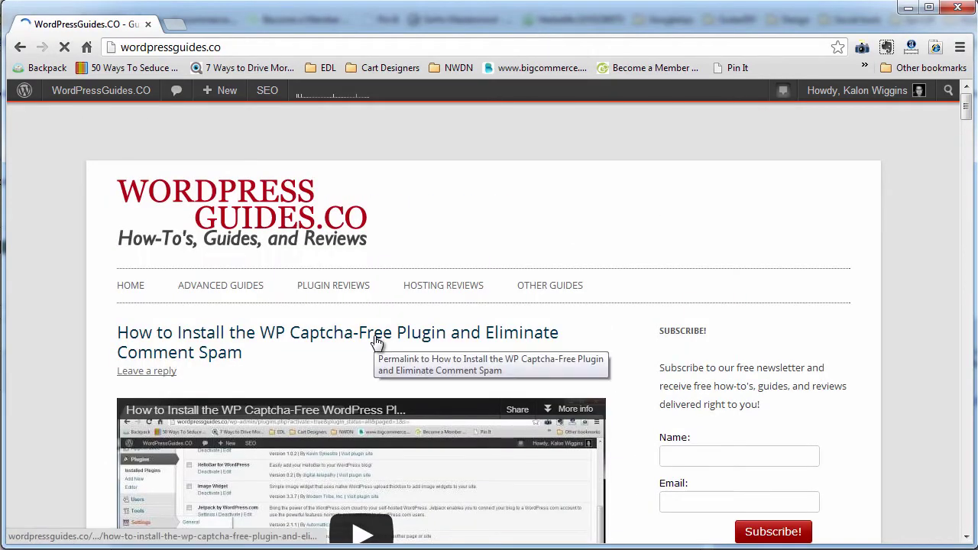
scroll(437, 400, "down", 4)
scroll(436, 401, "down", 1)
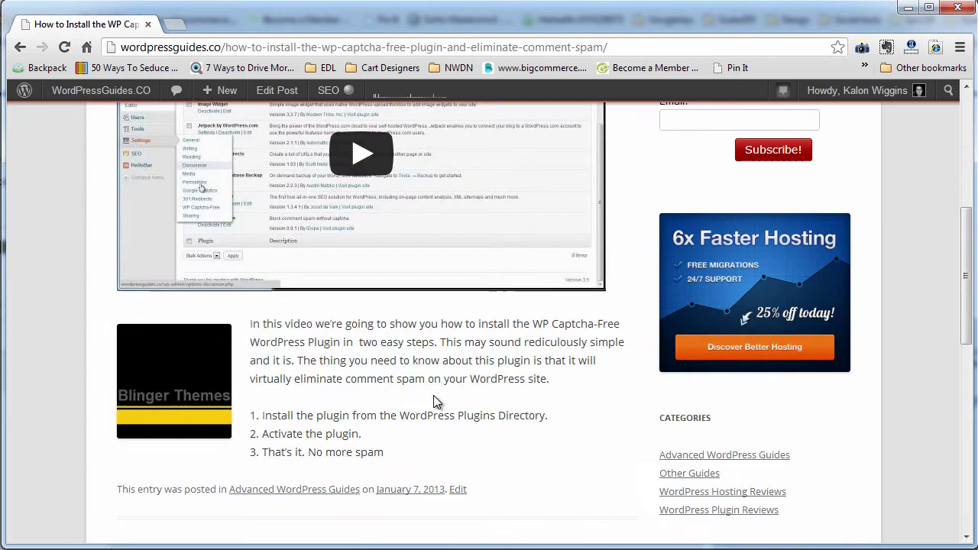
scroll(433, 396, "down", 1)
scroll(433, 395, "down", 4)
scroll(433, 395, "down", 3)
left_click(283, 265)
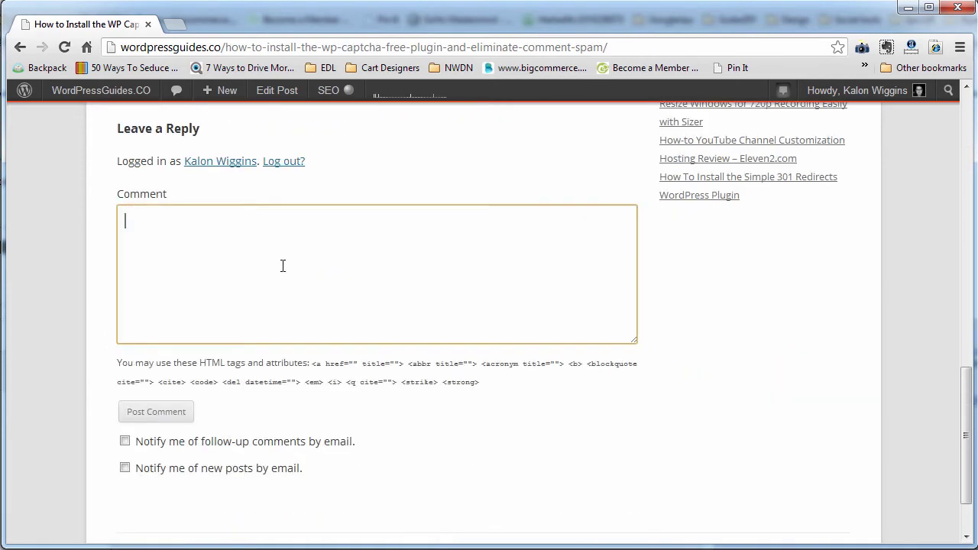
- Scroll back up the post and down again to the empty comment form
scroll(328, 336, "up", 1)
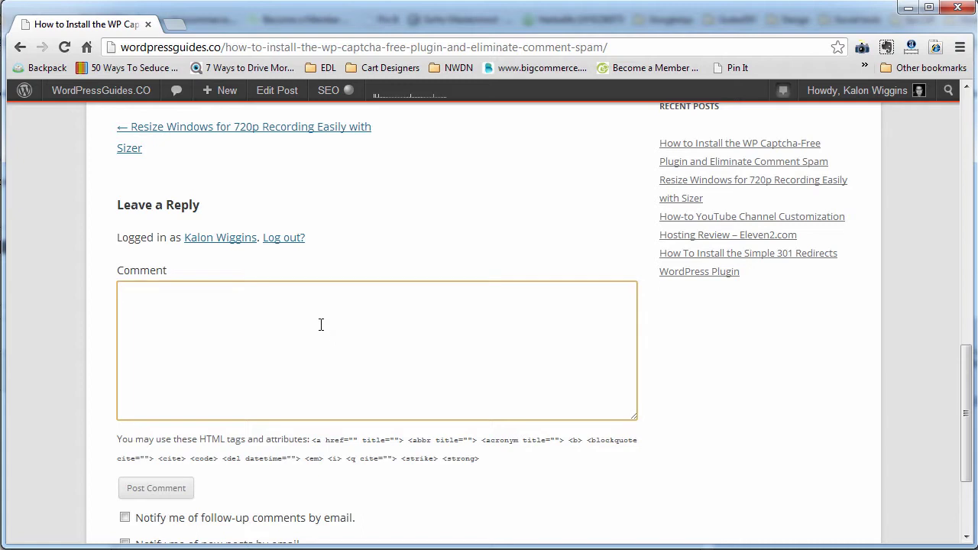
scroll(321, 327, "up", 1)
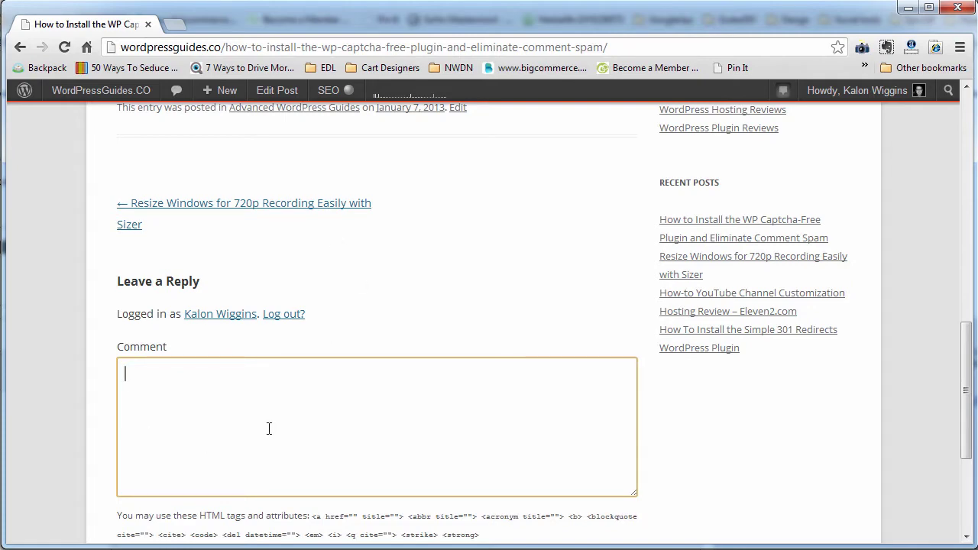
scroll(269, 429, "up", 15)
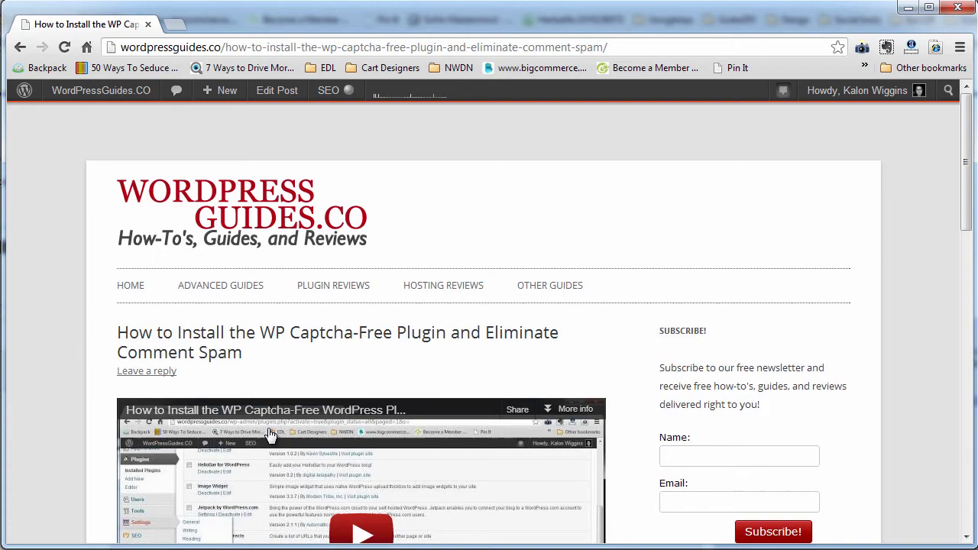
scroll(269, 433, "down", 7)
scroll(267, 429, "down", 2)
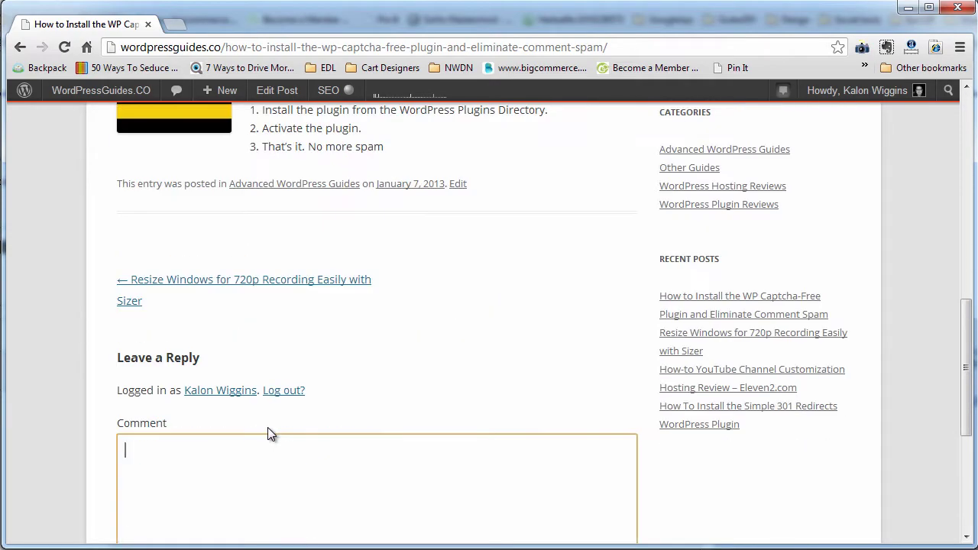
scroll(267, 430, "down", 2)
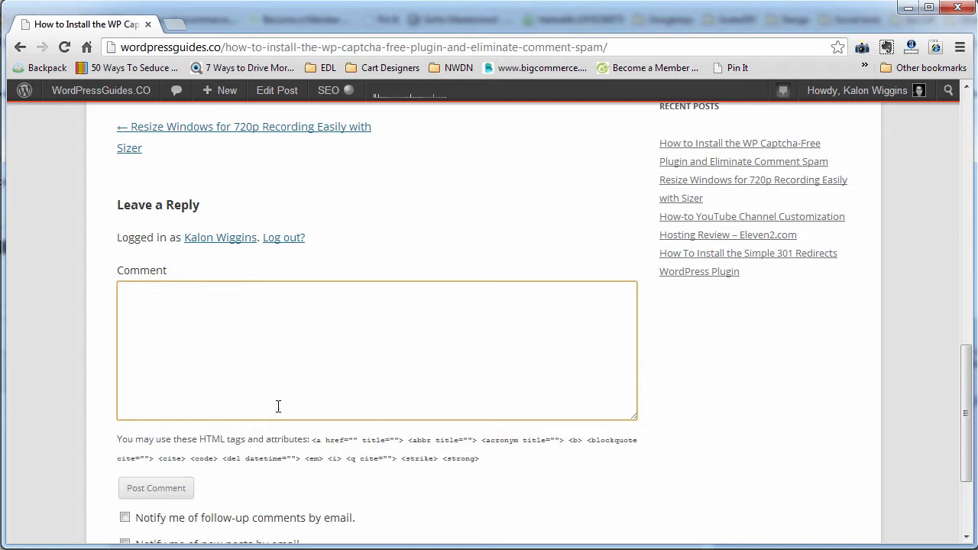
- Go to the admin dashboard and scroll through the installed Plugins list
mouse_move(101, 90)
left_click(75, 115)
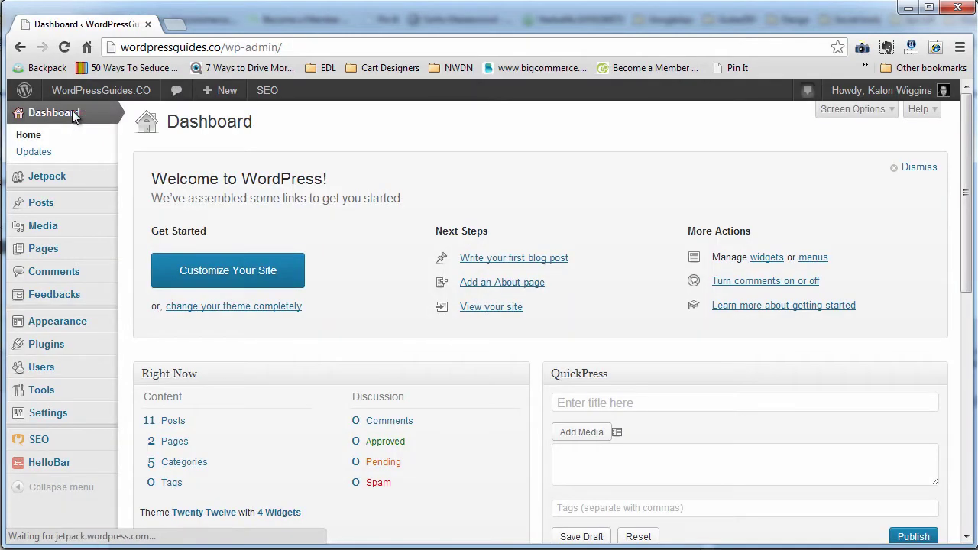
mouse_move(46, 345)
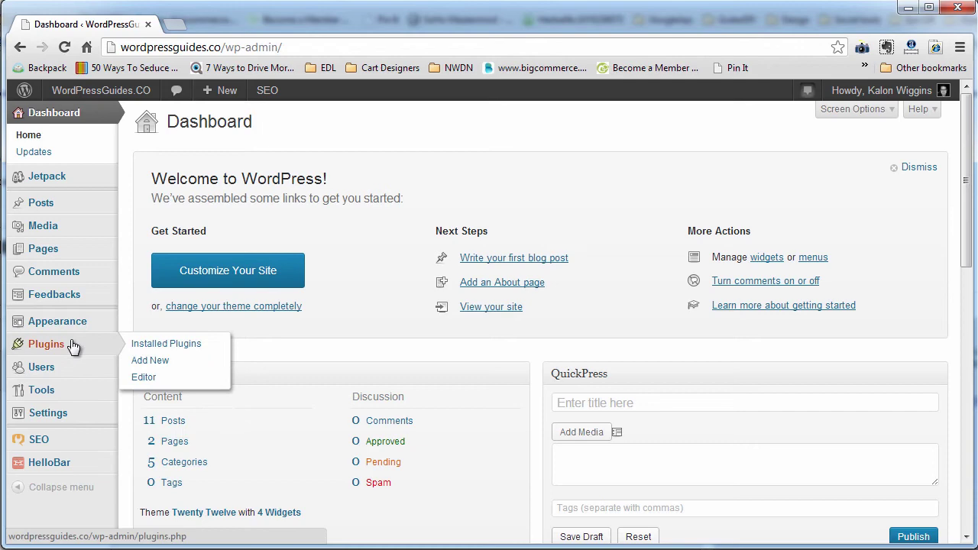
left_click(176, 344)
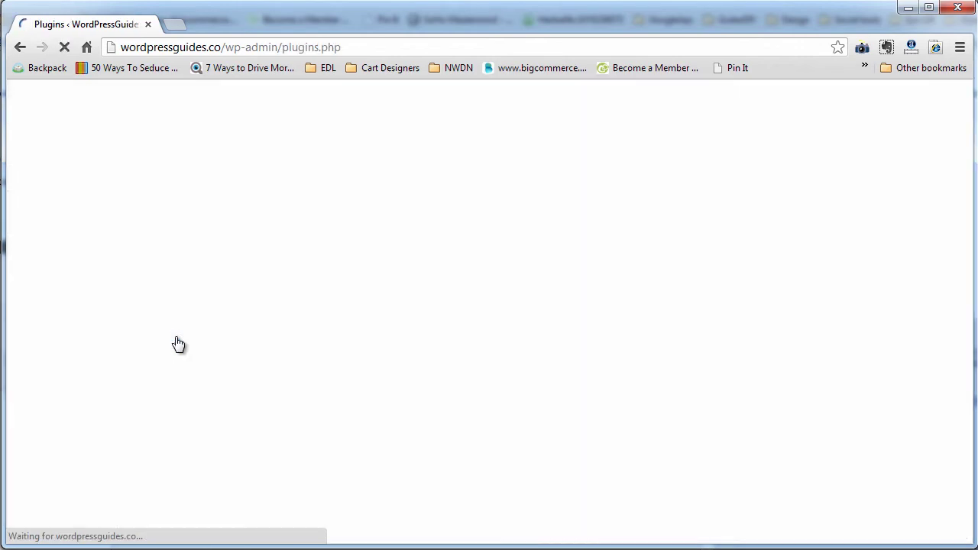
scroll(209, 438, "down", 3)
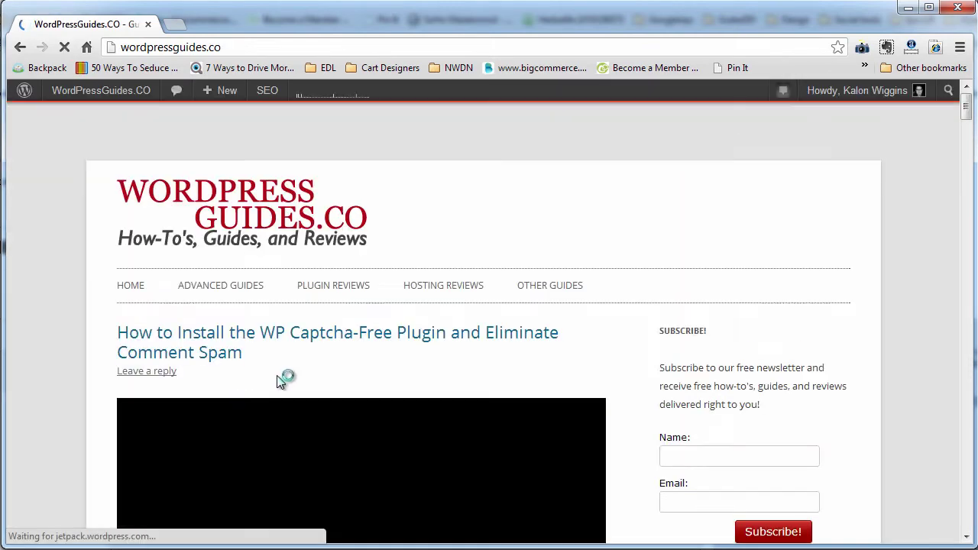
scroll(90, 407, "down", 1)
scroll(90, 409, "down", 3)
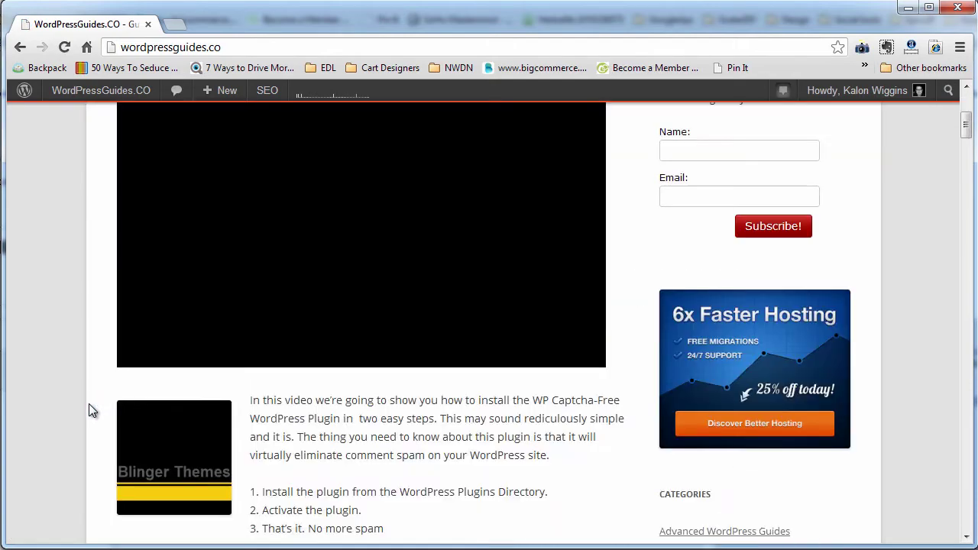
scroll(89, 409, "down", 1)
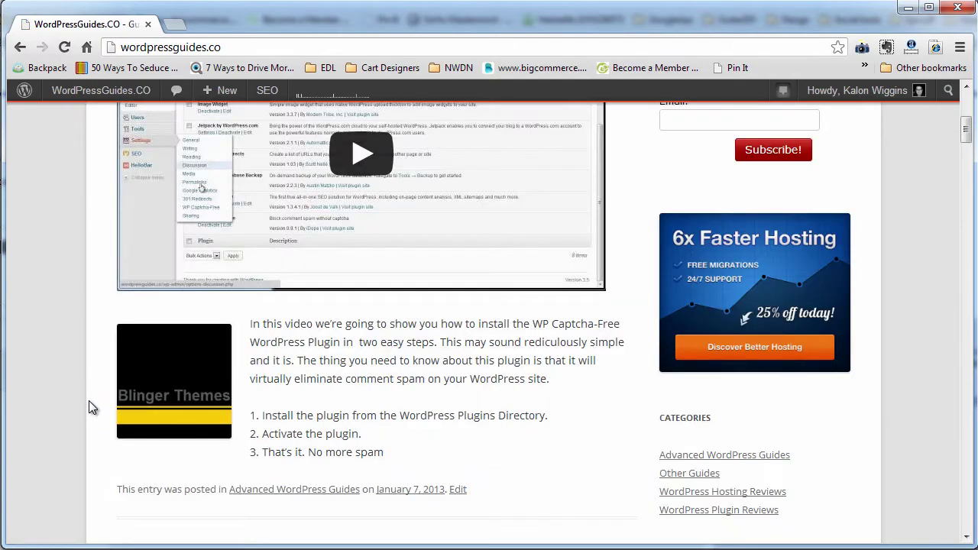
scroll(89, 408, "down", 3)
scroll(89, 400, "down", 4)
scroll(105, 388, "up", 12)
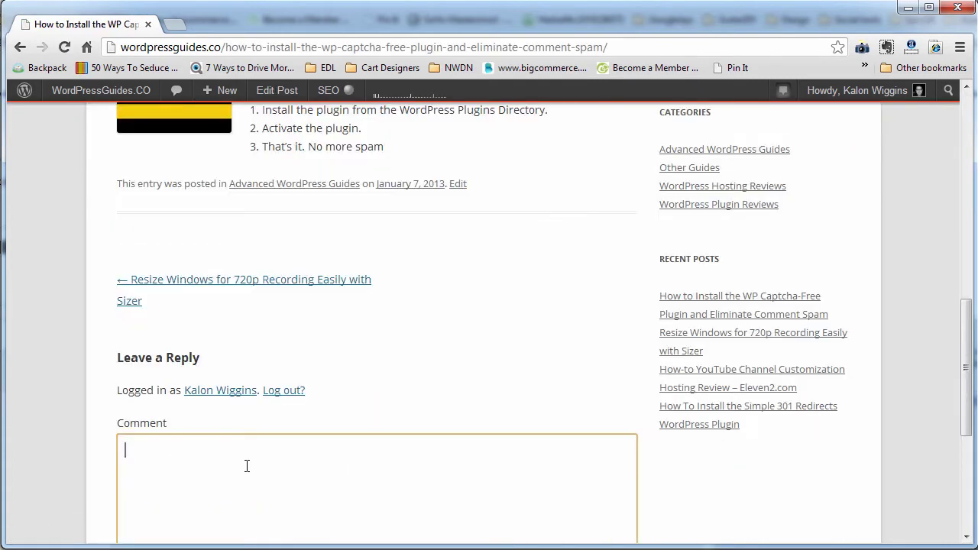
scroll(207, 472, "down", 2)
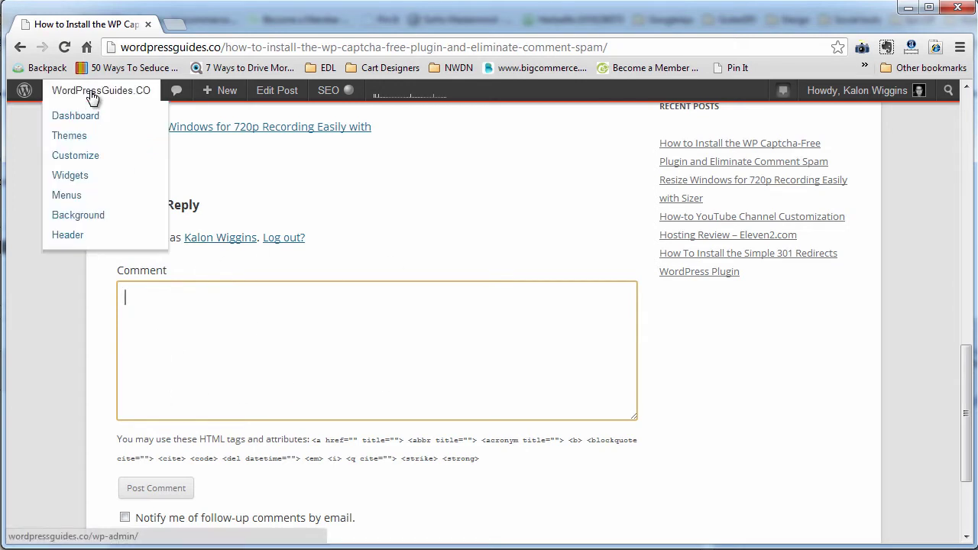
- Uncheck 'Allow people to post comments on new articles' in Settings > Discussion and save
left_click(78, 118)
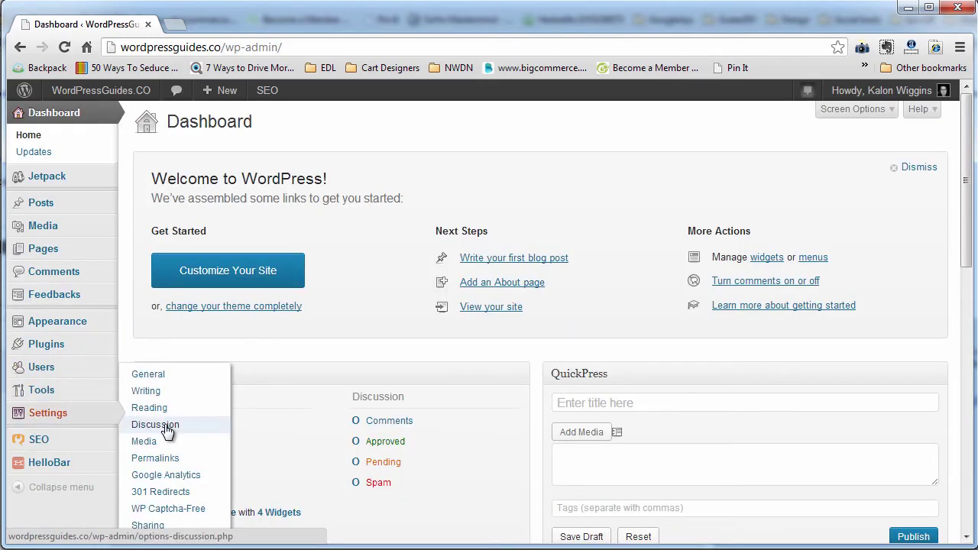
left_click(167, 427)
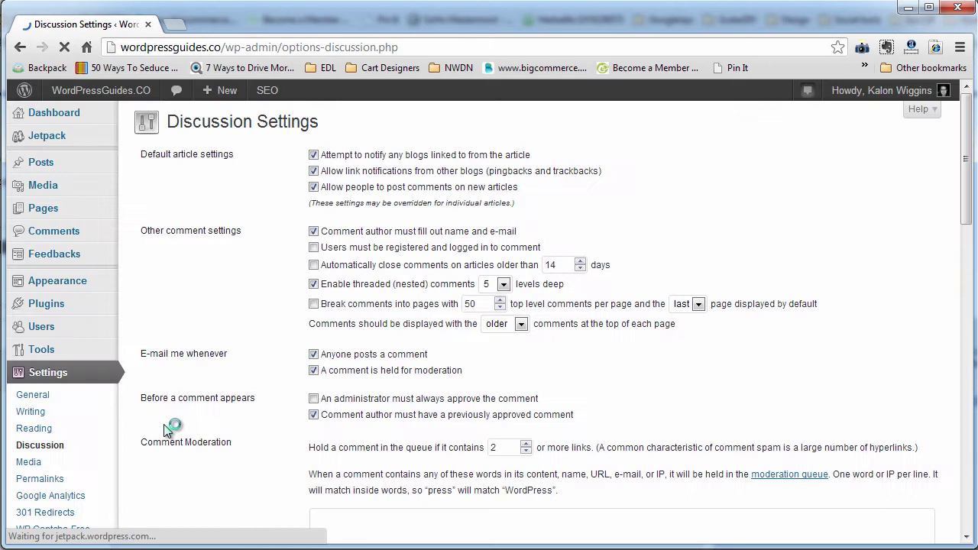
left_click(314, 188)
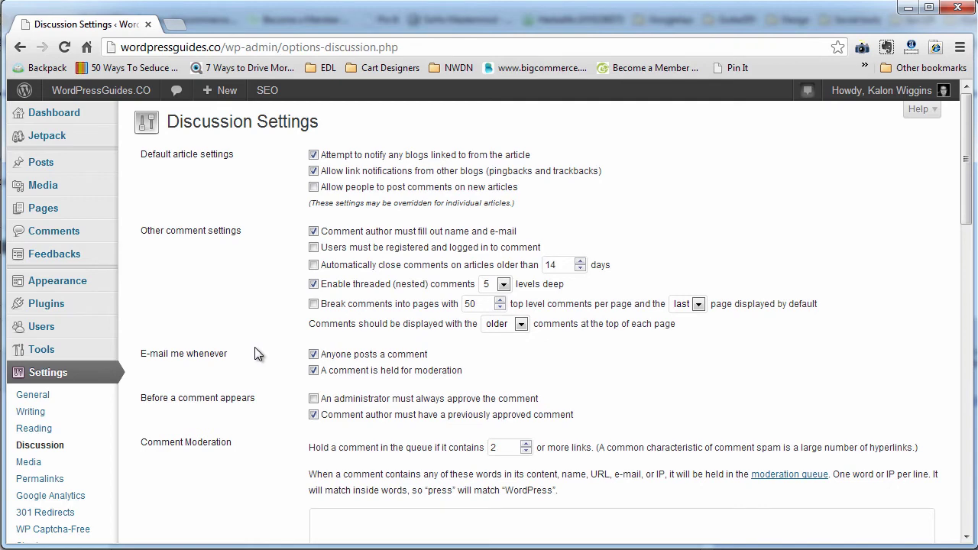
scroll(255, 347, "down", 15)
left_click(202, 468)
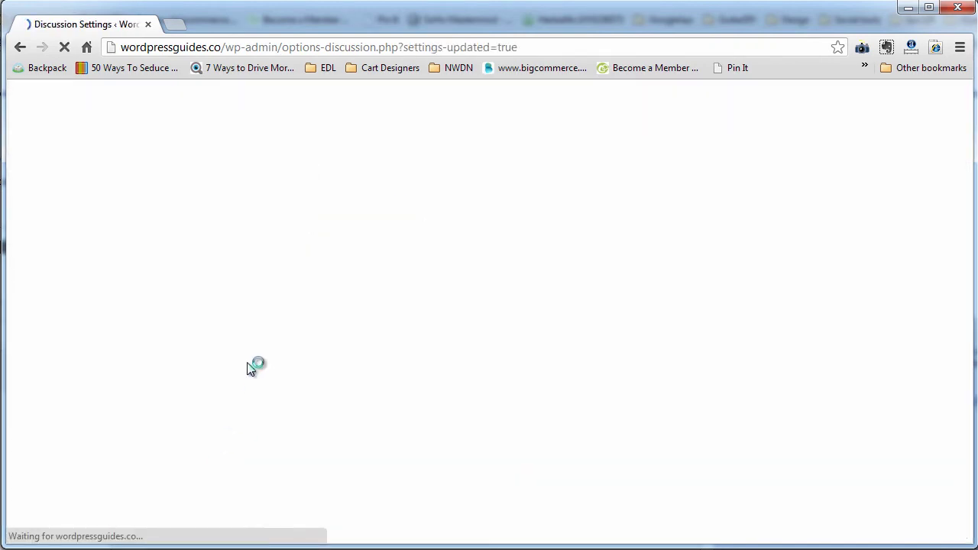
mouse_move(40, 162)
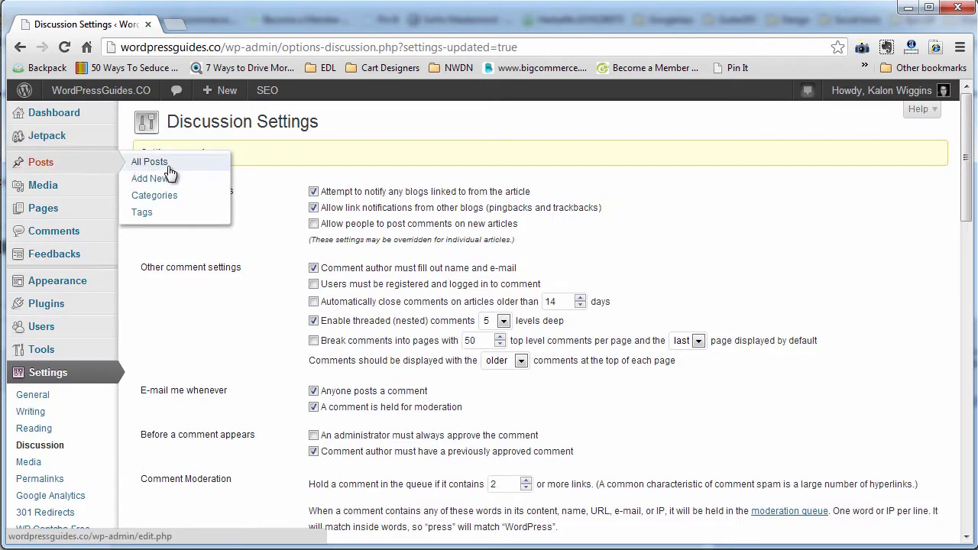
- Select all 11 posts in All Posts and apply the Edit bulk action, showing its Comments options
left_click(77, 169)
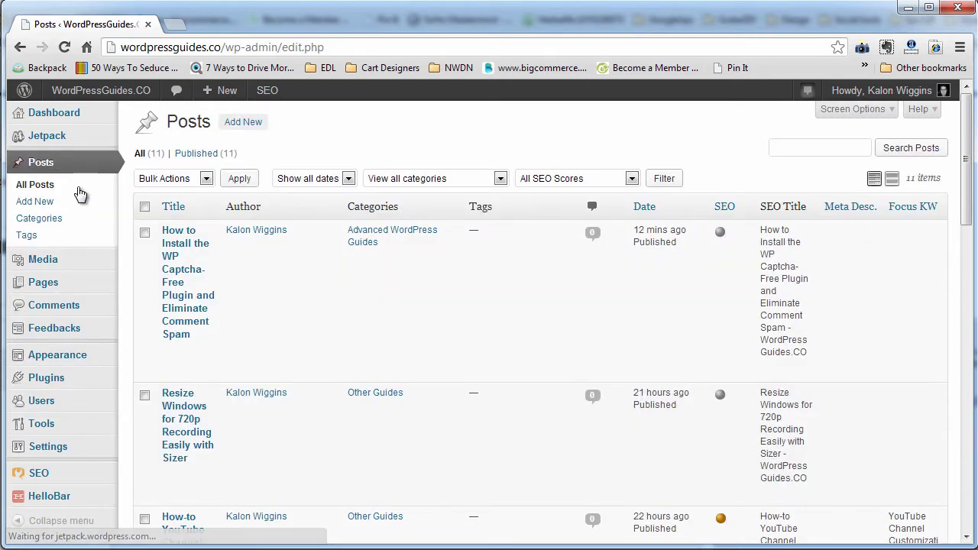
left_click(144, 206)
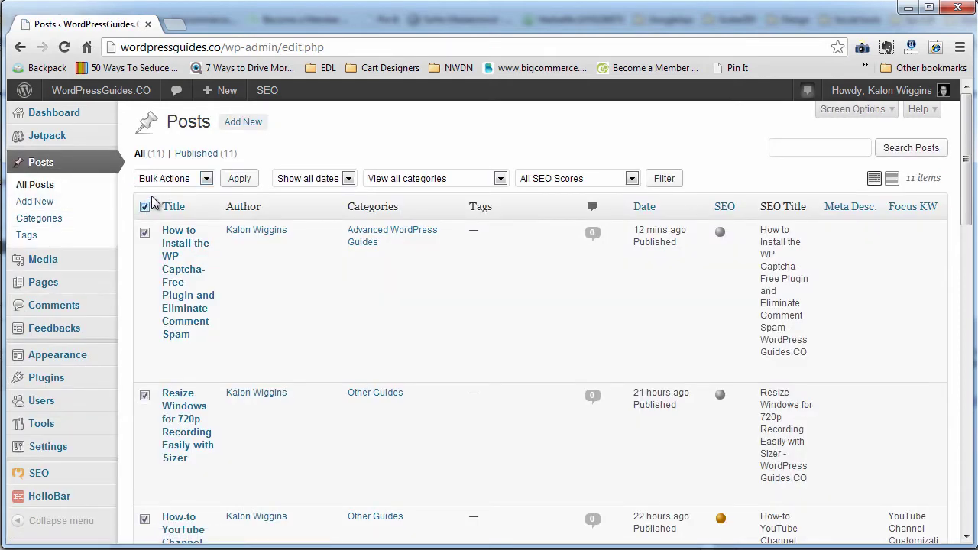
left_click(161, 182)
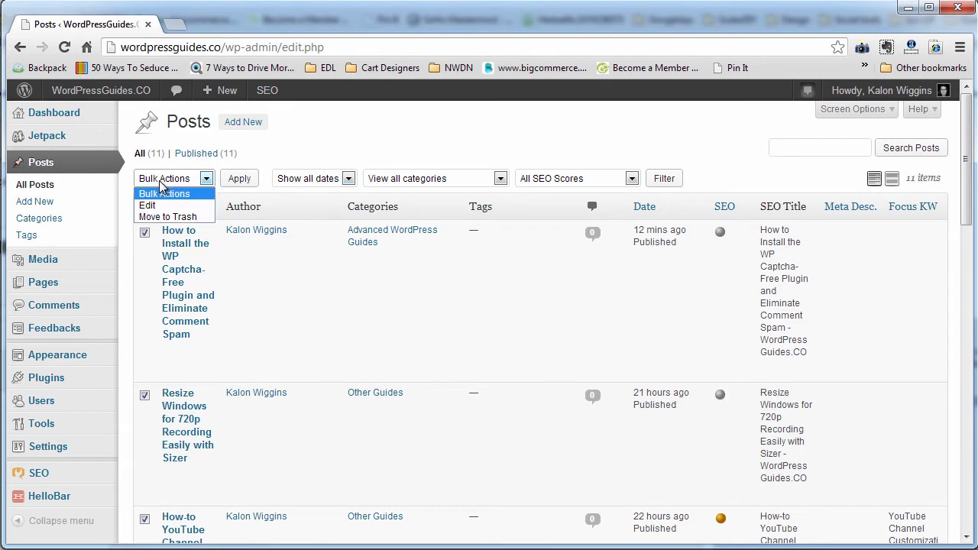
left_click(168, 207)
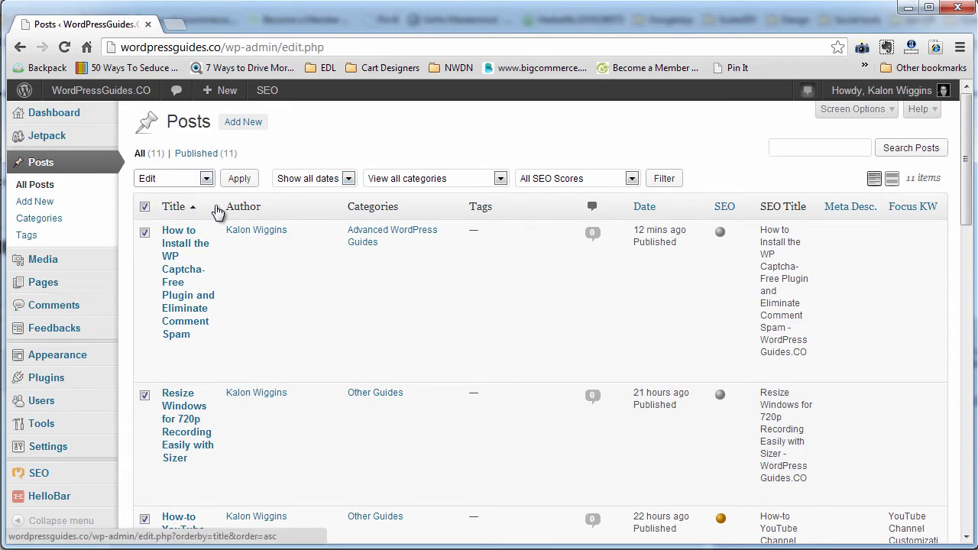
left_click(239, 178)
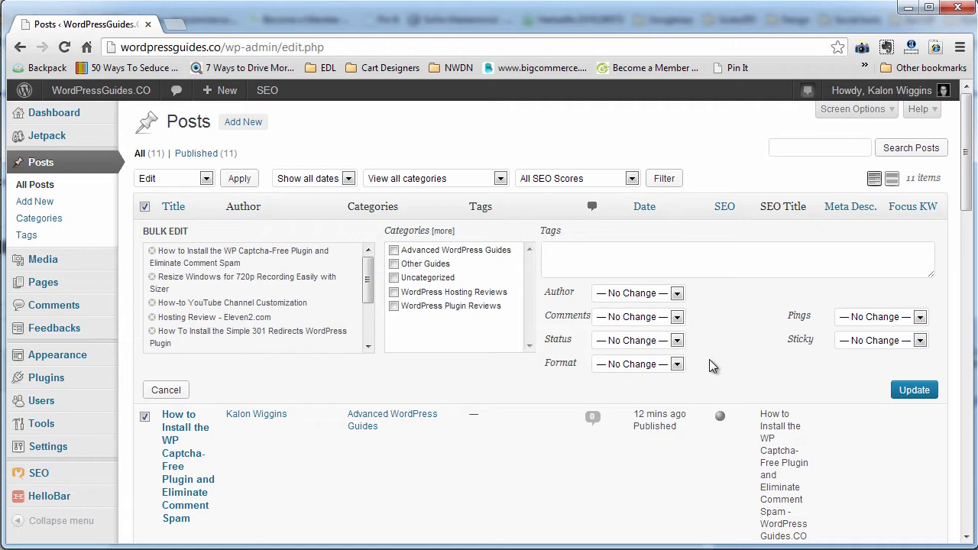
left_click(642, 319)
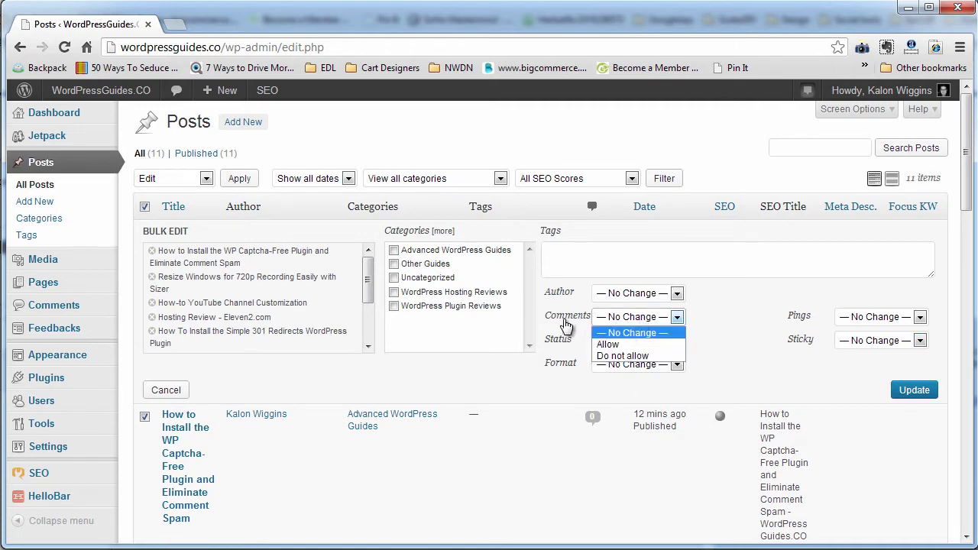
- Set Comments to 'Do not allow' in the Bulk Edit form
left_click(615, 357)
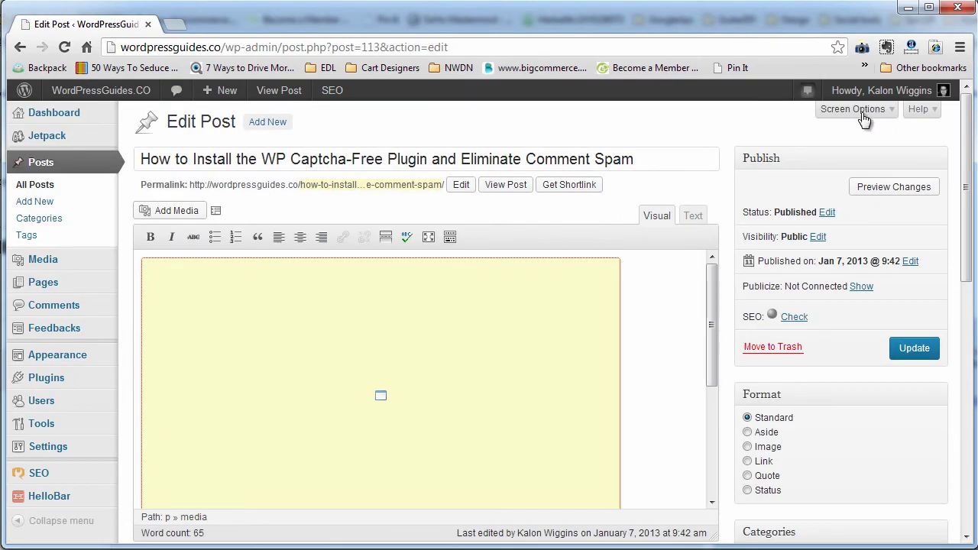
- In the post editor's Screen Options, toggle the Comments panel on and back off
left_click(861, 111)
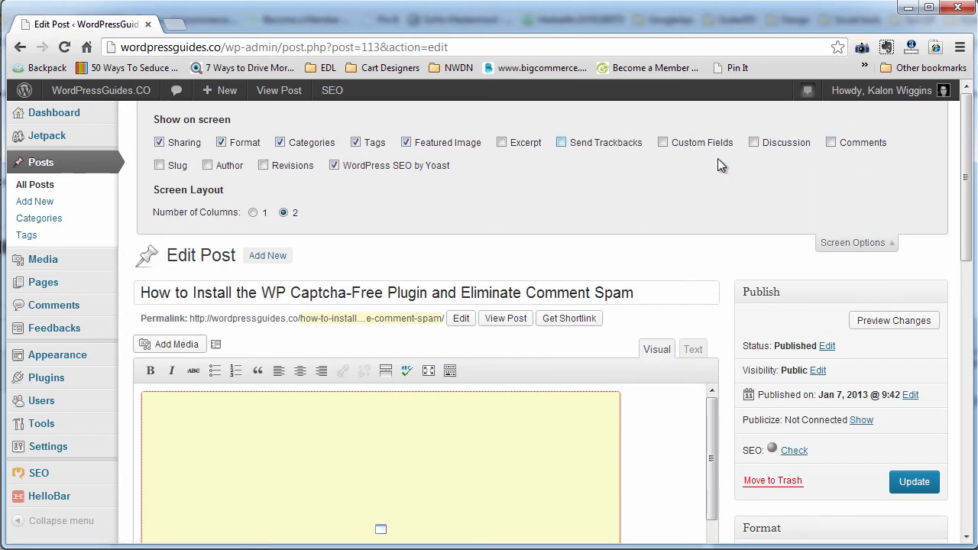
left_click(831, 143)
left_click(831, 142)
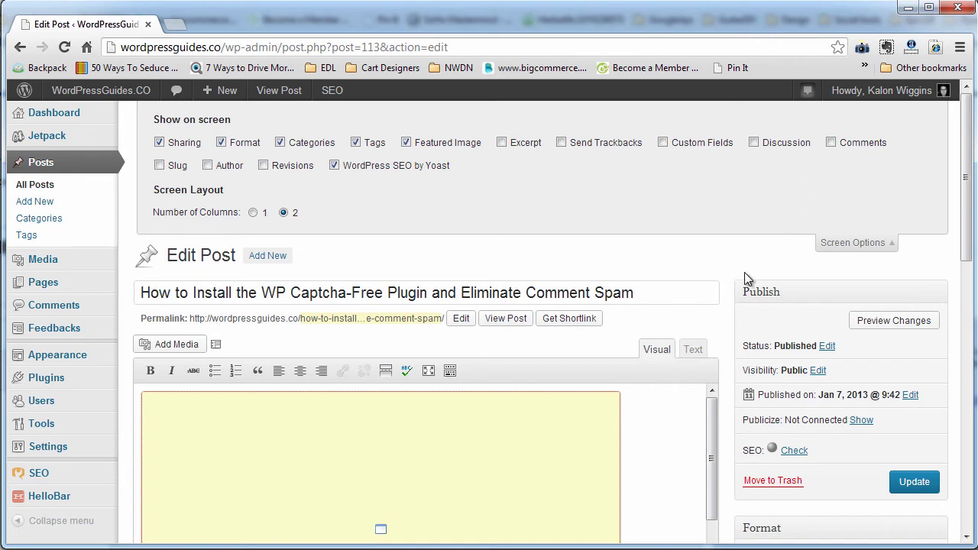